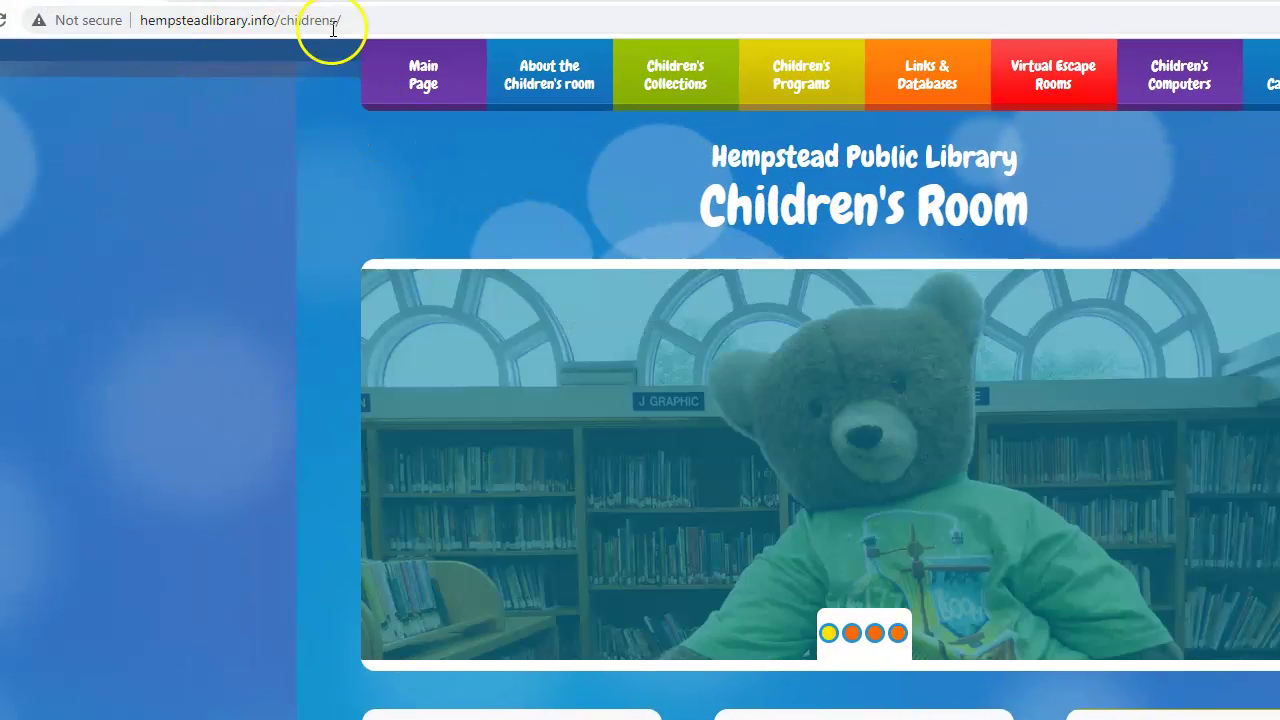
Step: Scroll the Hempstead Children's Room page down to the homework-help tutoring banner
left_click(350, 21)
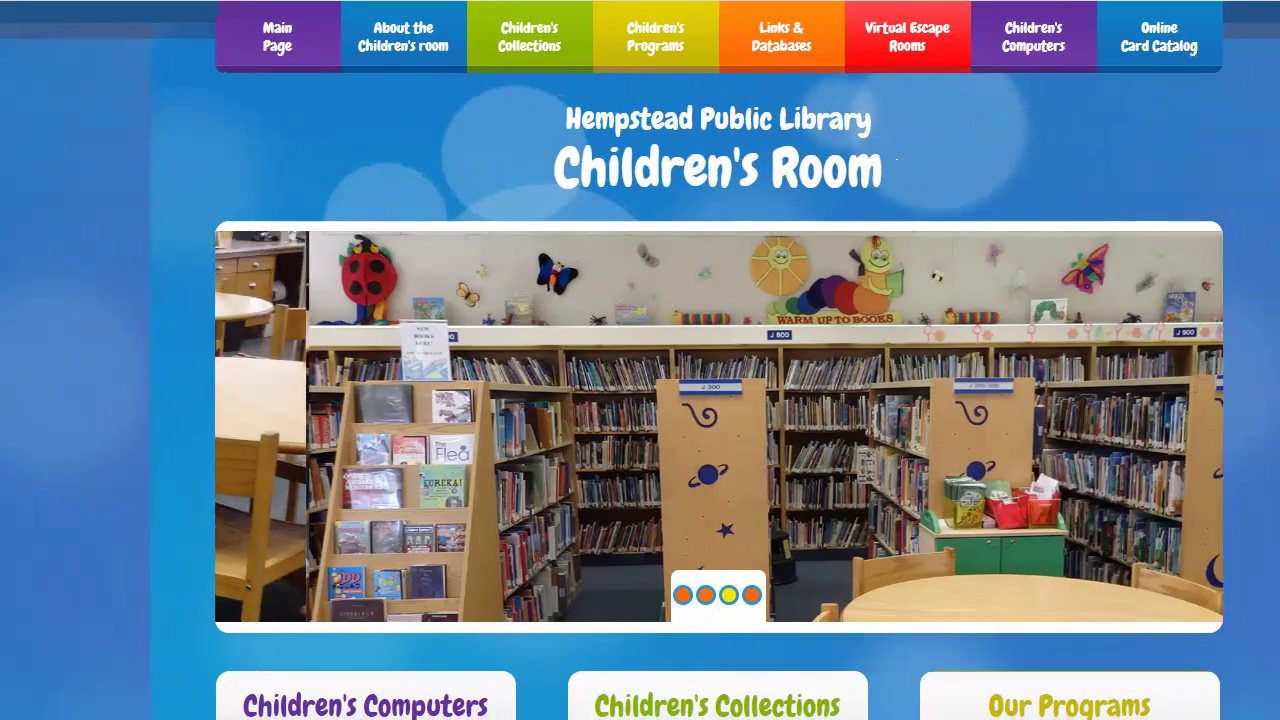
scroll(1077, 315, "down", 5)
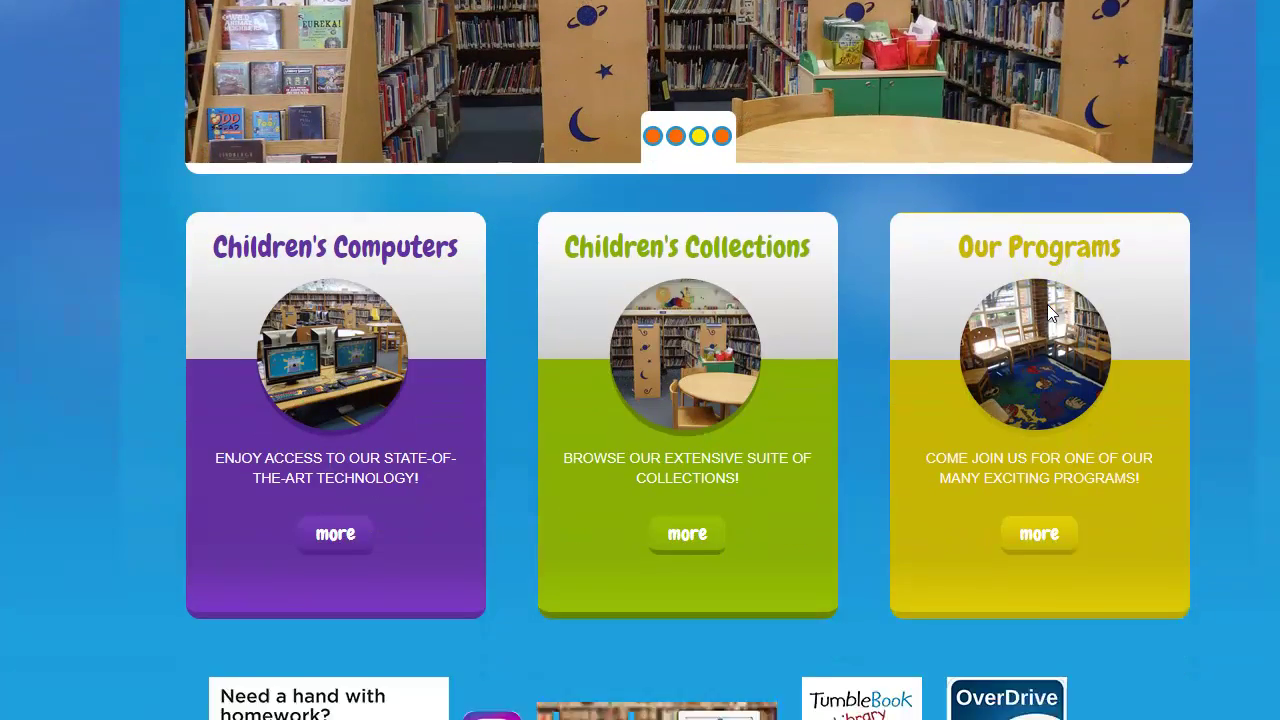
scroll(1048, 307, "down", 2)
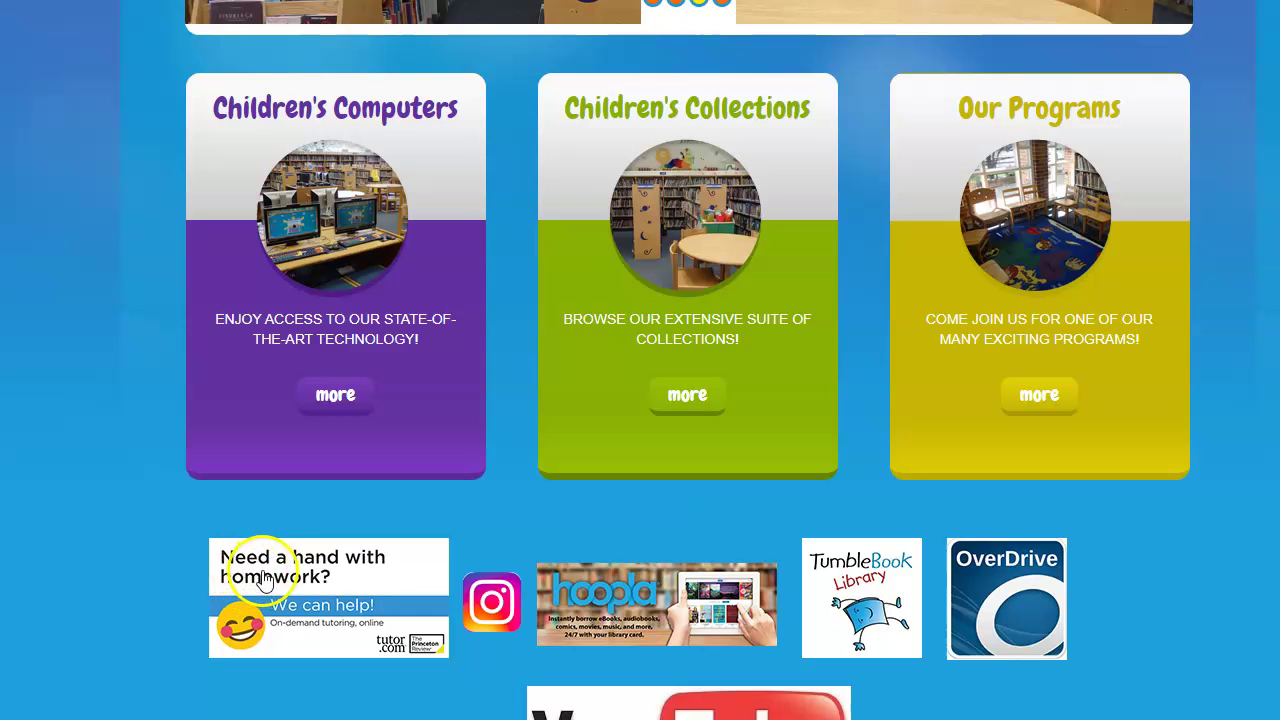
Step: Open the Nassau Library System Tutor.com welcome page and enter the library card number
left_click(378, 614)
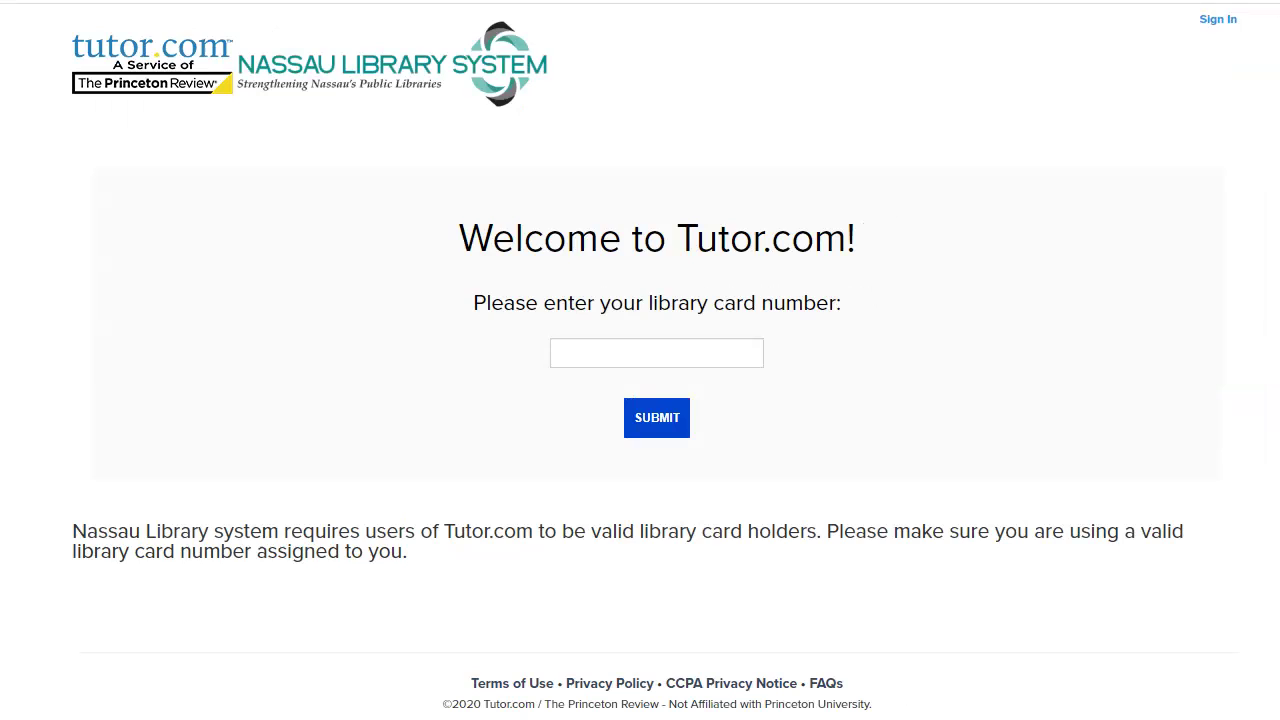
left_click(708, 348)
left_click(547, 283)
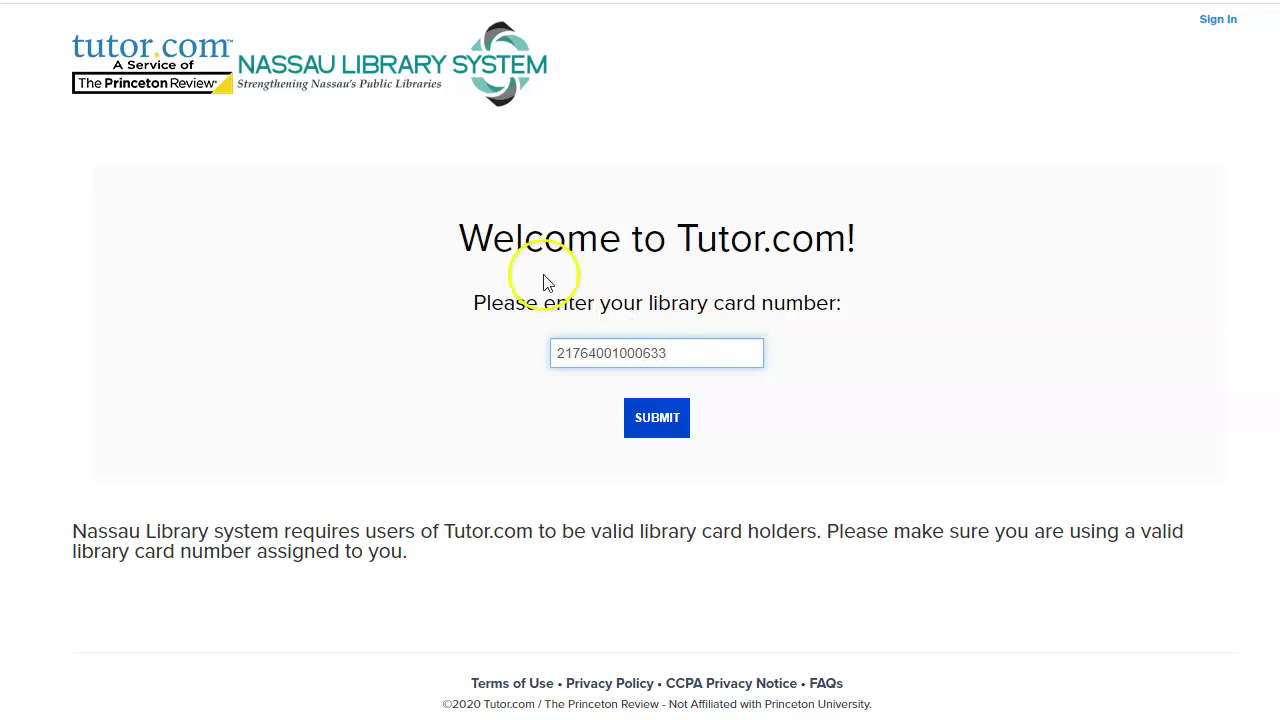
left_click(100, 718)
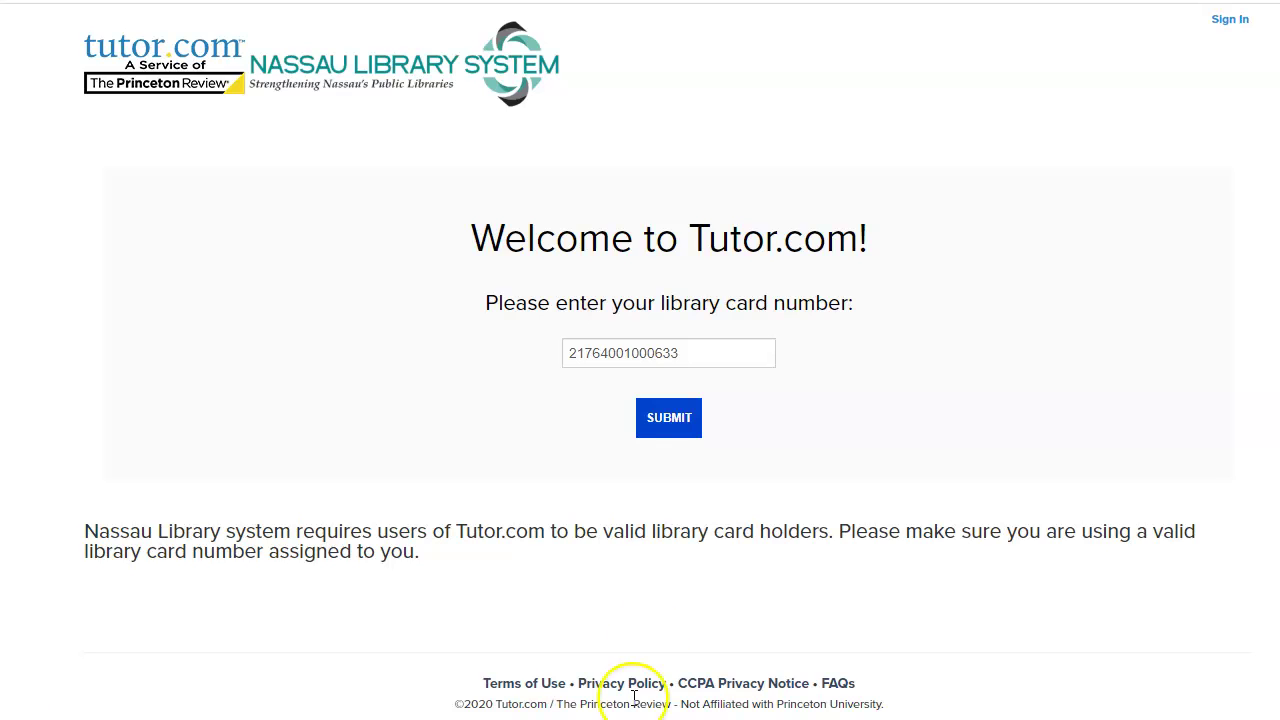
Step: Submit the library card, then fill in the first name, e-mail address and password fields
left_click(655, 427)
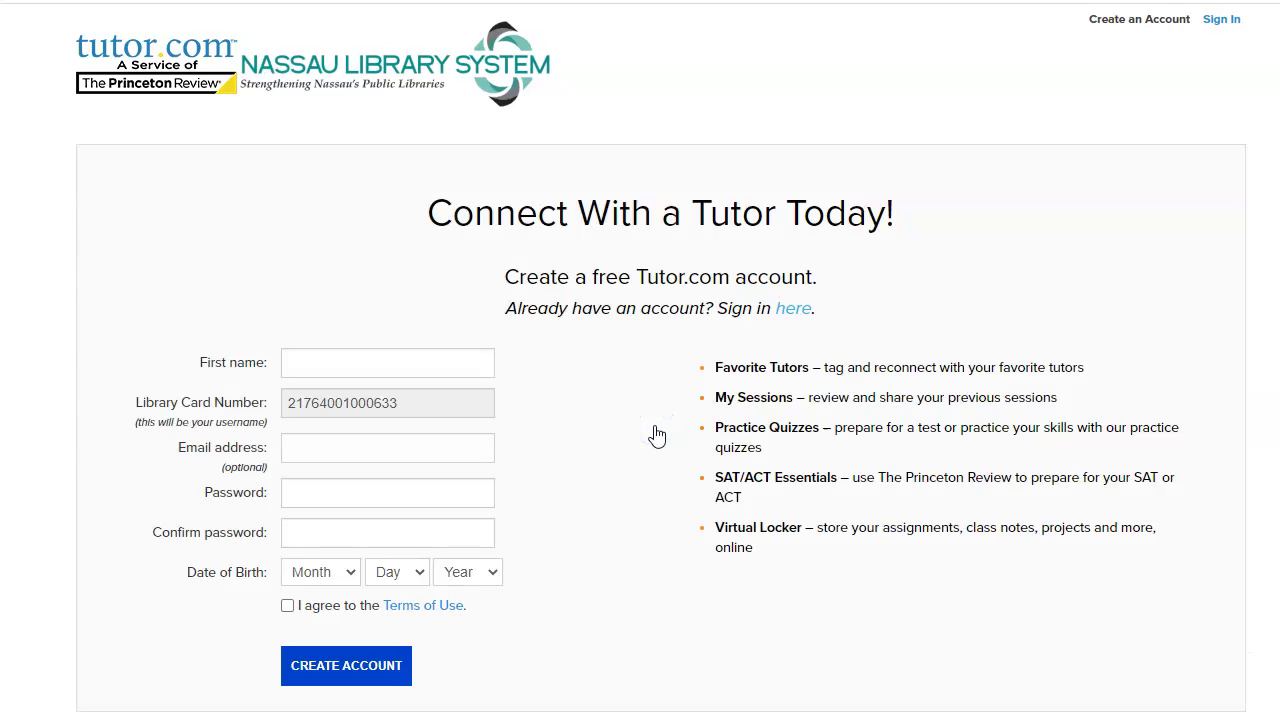
left_click(413, 360)
type("Joe")
left_click(420, 449)
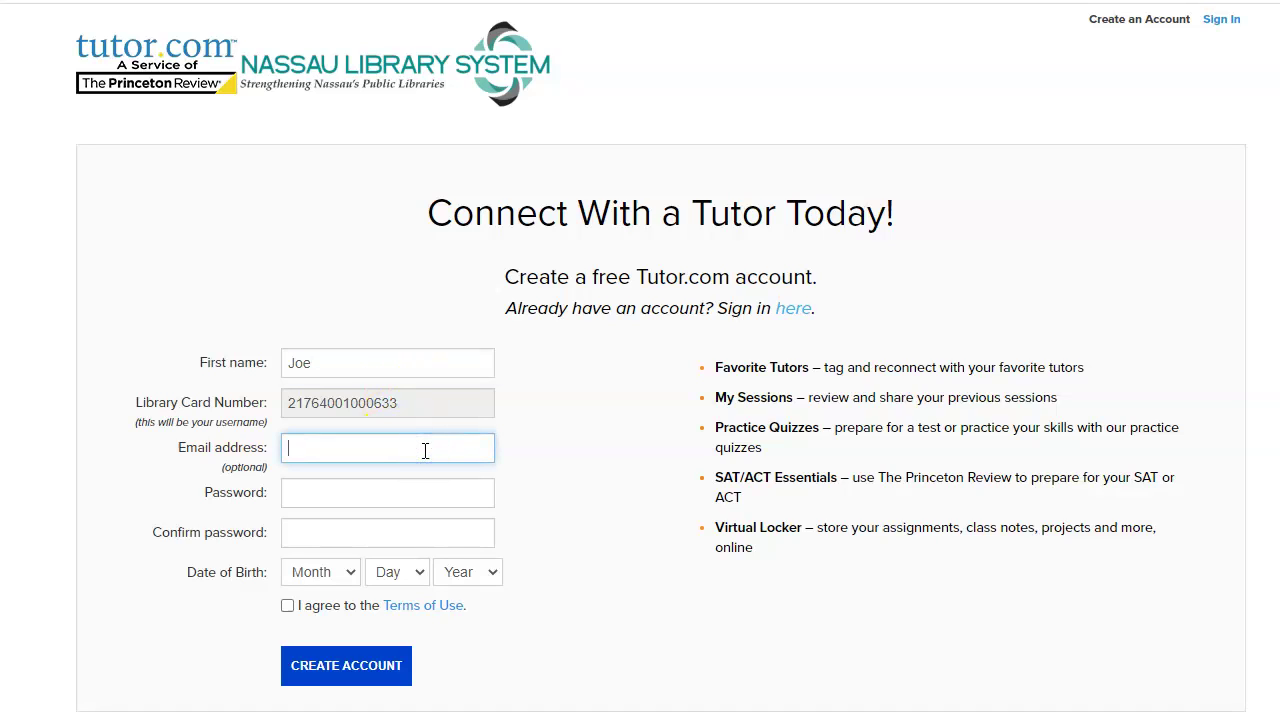
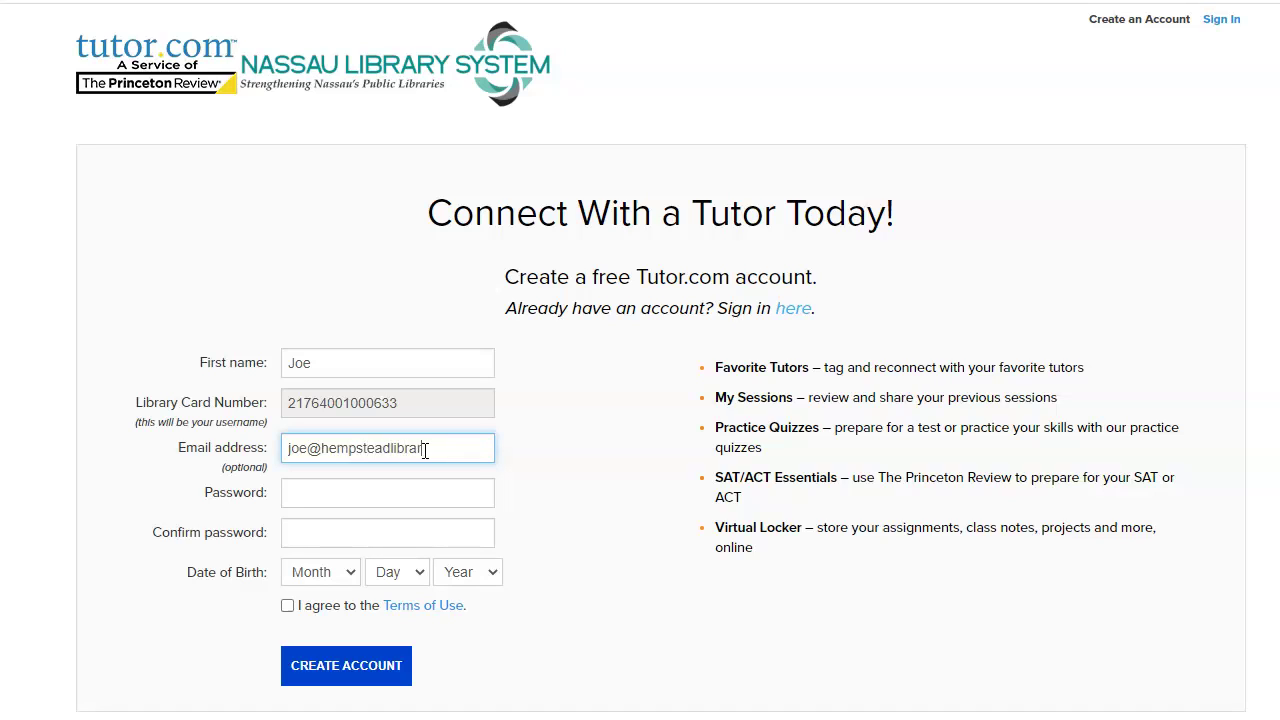
left_click(395, 492)
type("•••••••")
left_click(388, 530)
type("•••••••")
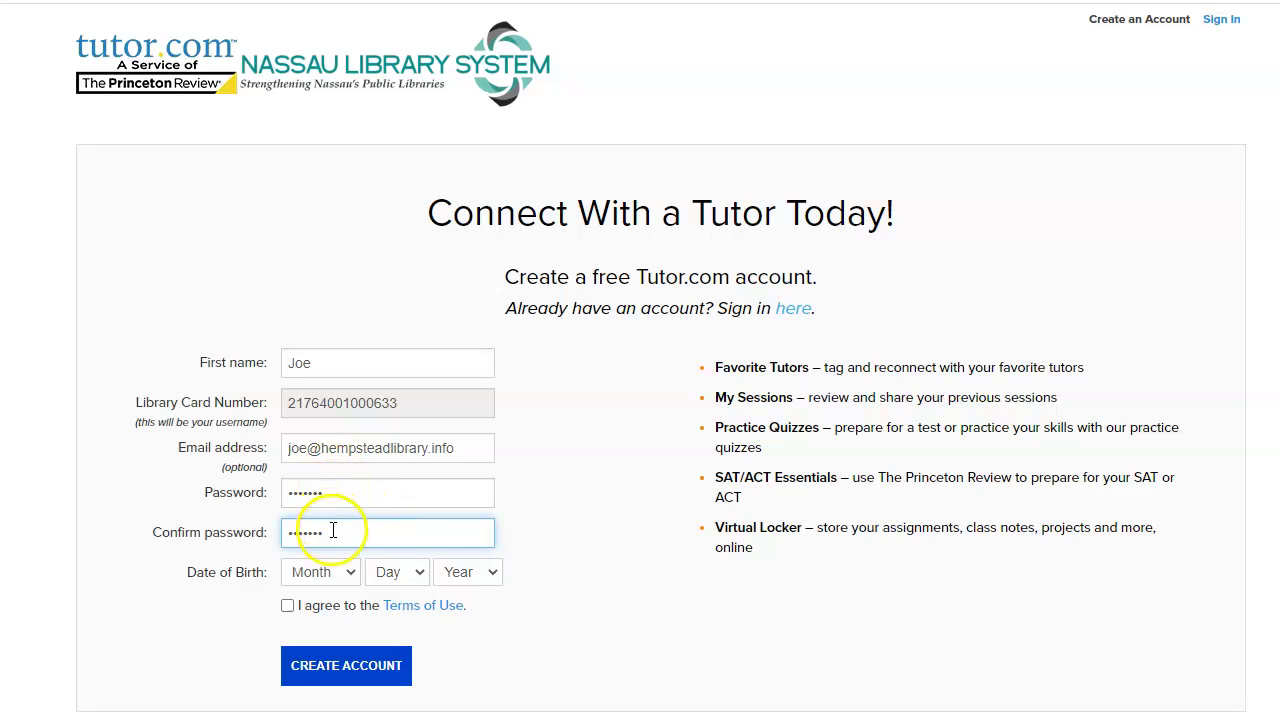
Step: Set the birth date to January 1, 2001, accept the Terms of Use, and create the account
left_click(348, 576)
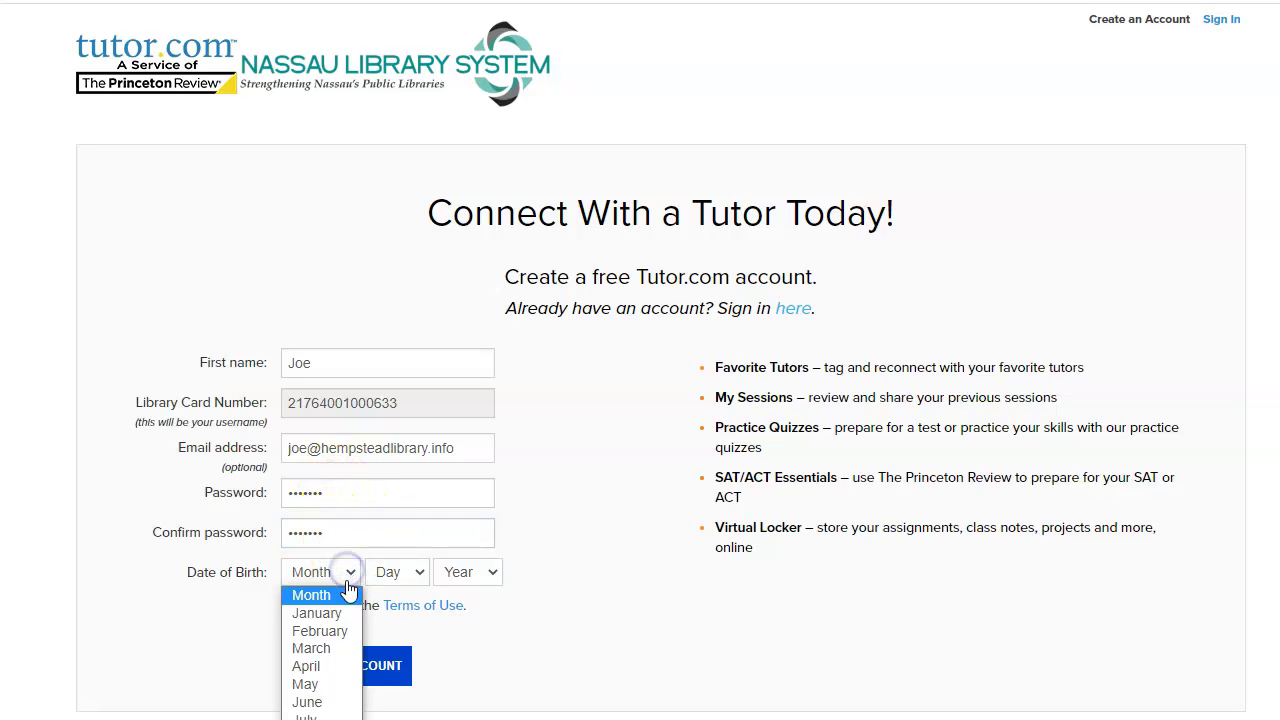
left_click(340, 608)
left_click(403, 578)
left_click(392, 605)
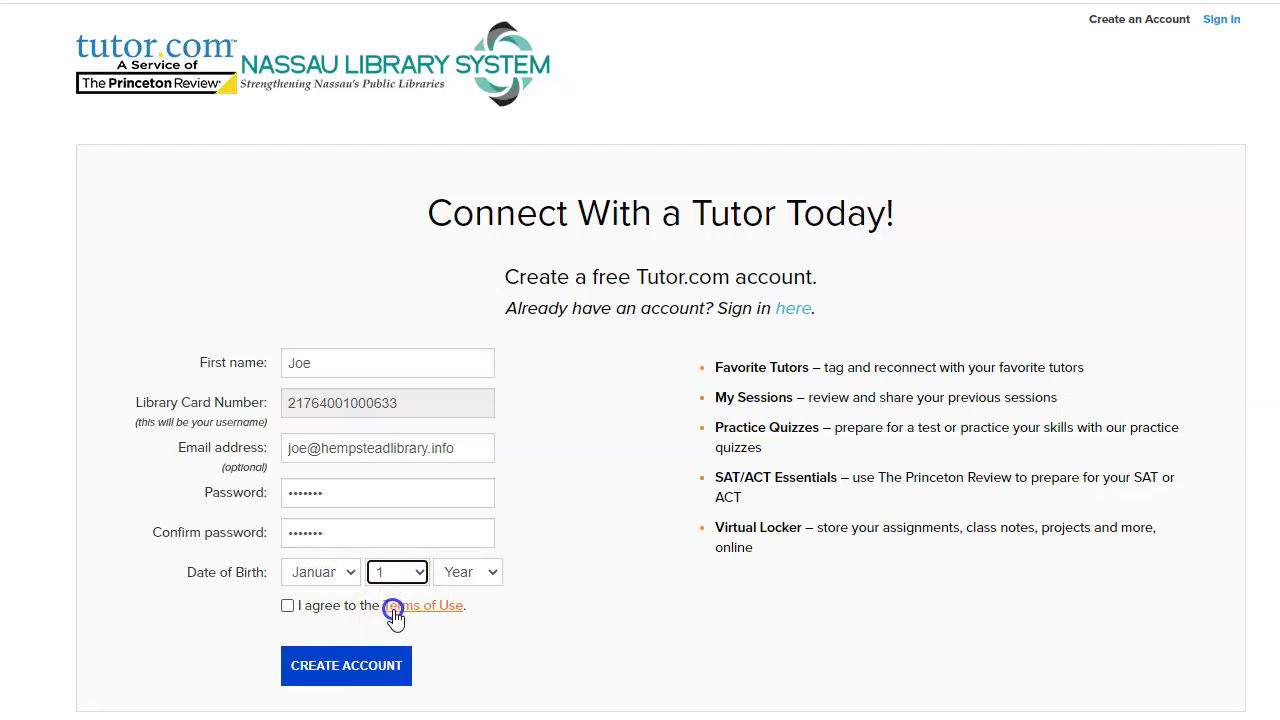
left_click(470, 572)
scroll(478, 648, "down", 3)
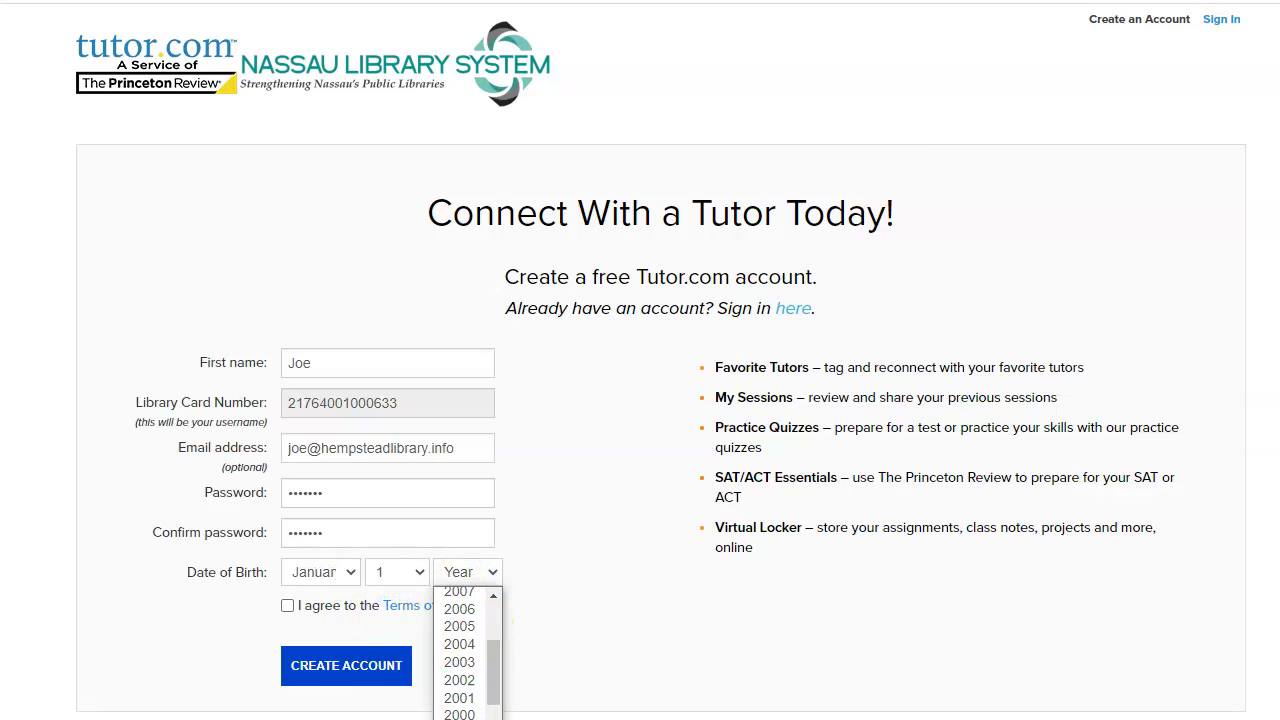
scroll(460, 670, "down", 10)
scroll(460, 670, "up", 10)
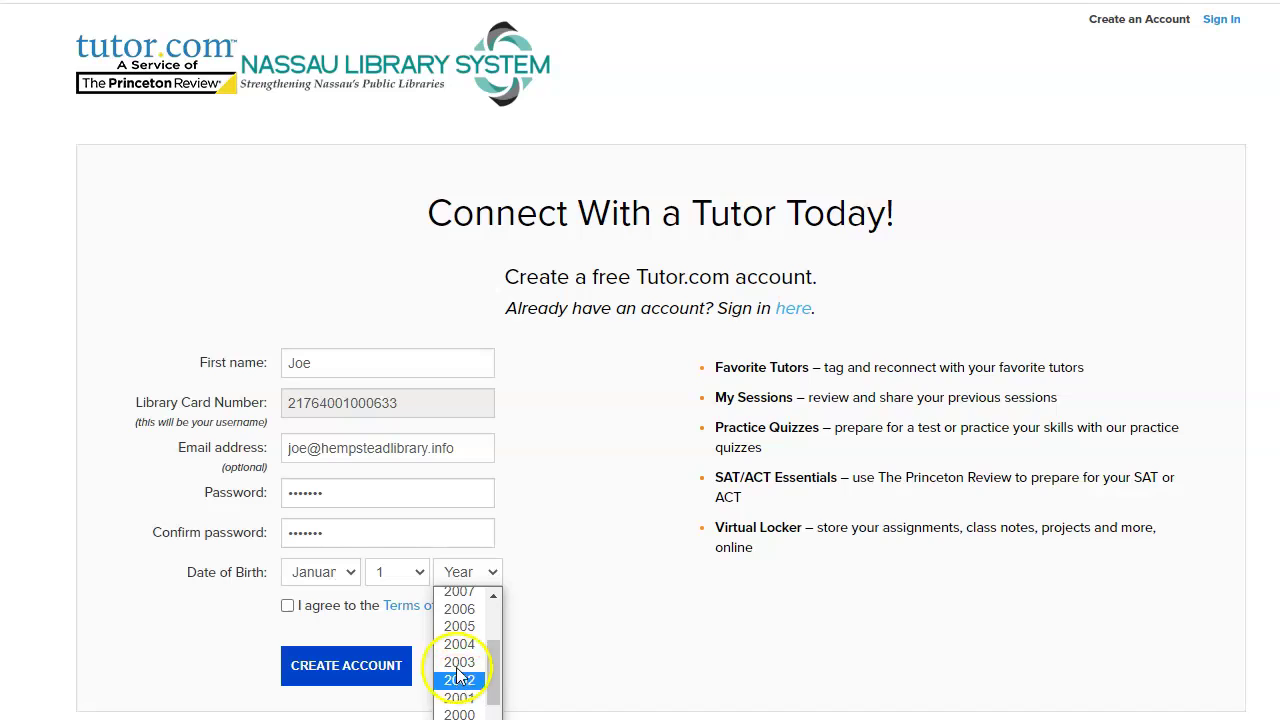
left_click(459, 698)
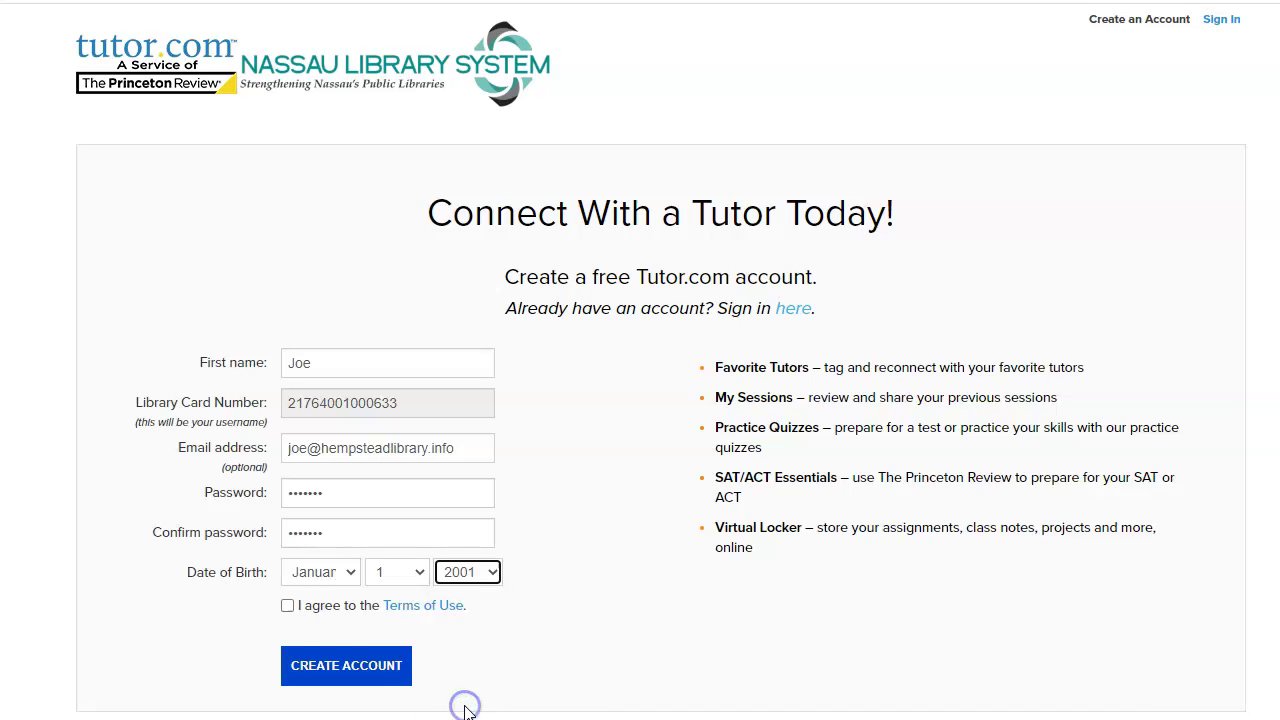
left_click(288, 607)
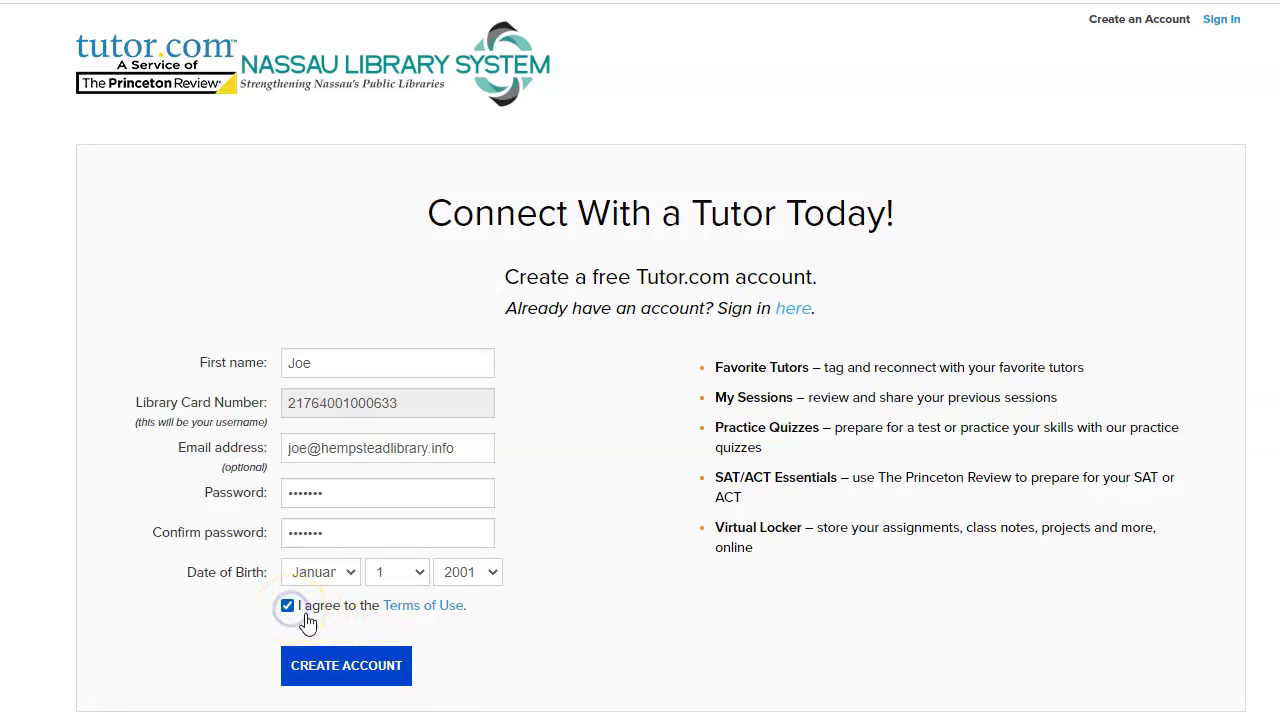
left_click(368, 672)
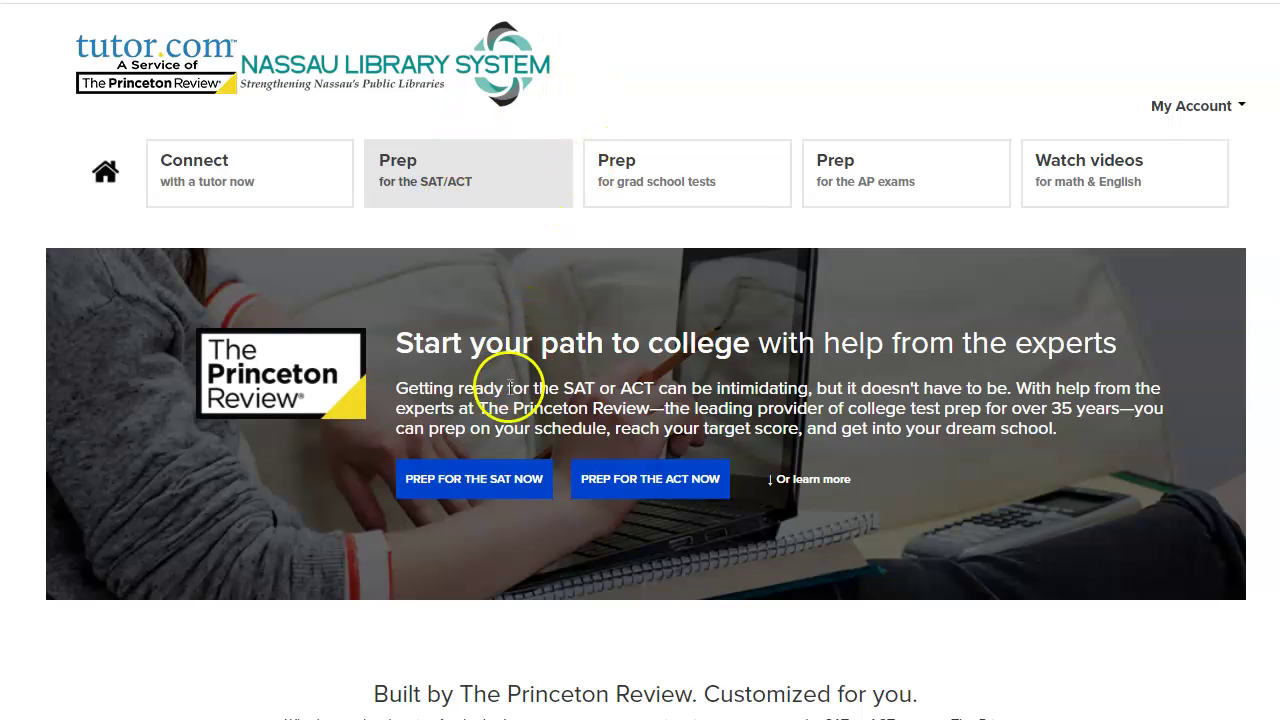
Step: Start SAT prep and download Official SAT Study Guide Practice Test 1 as a PDF
left_click(493, 483)
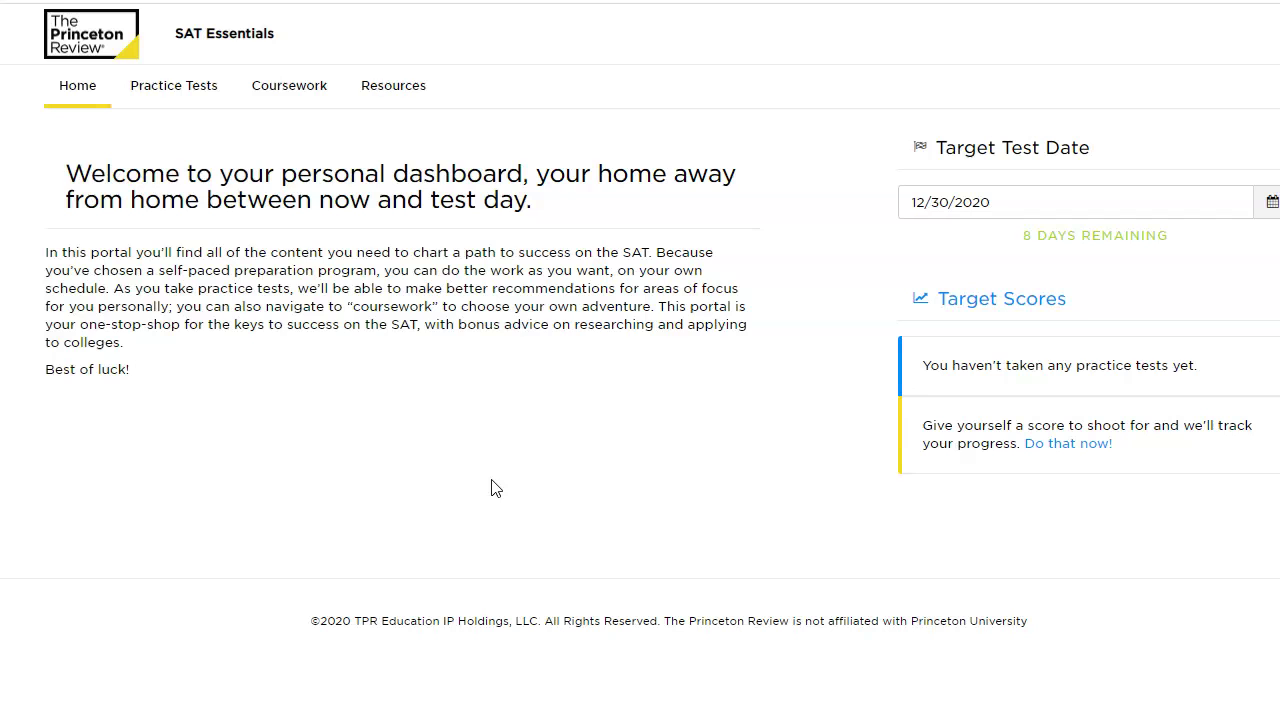
left_click(170, 90)
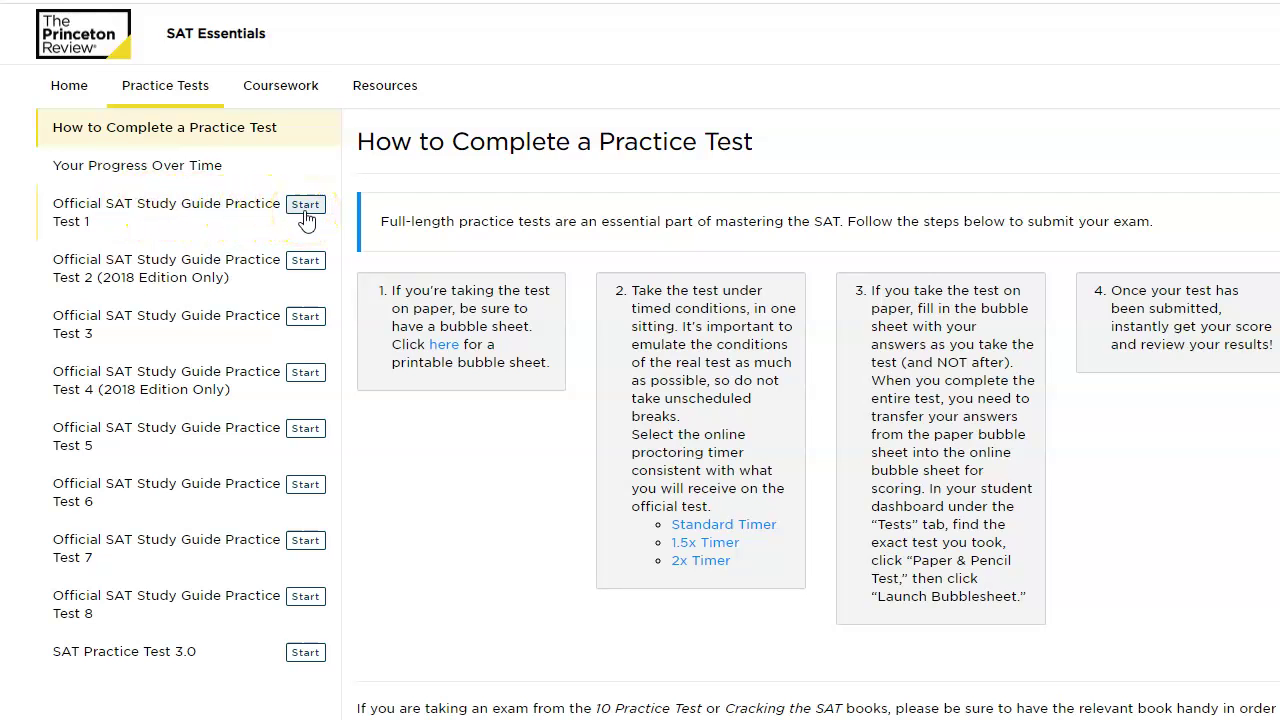
left_click(305, 210)
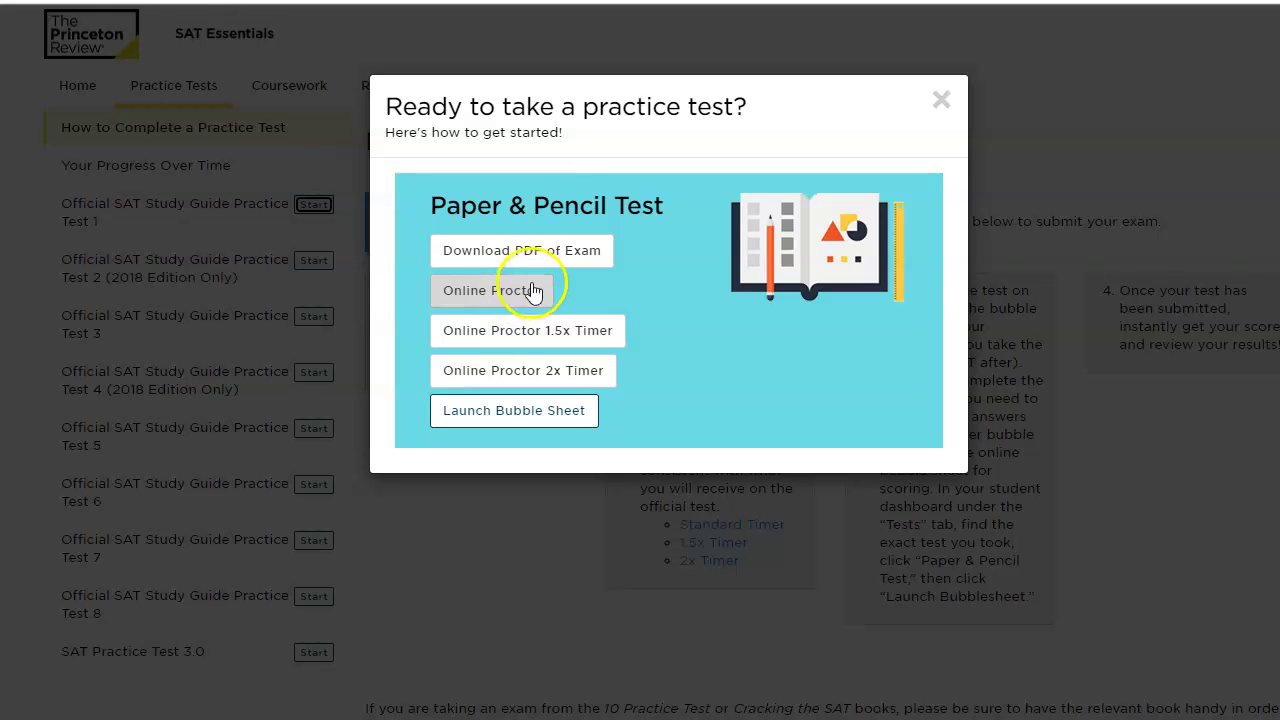
left_click(543, 250)
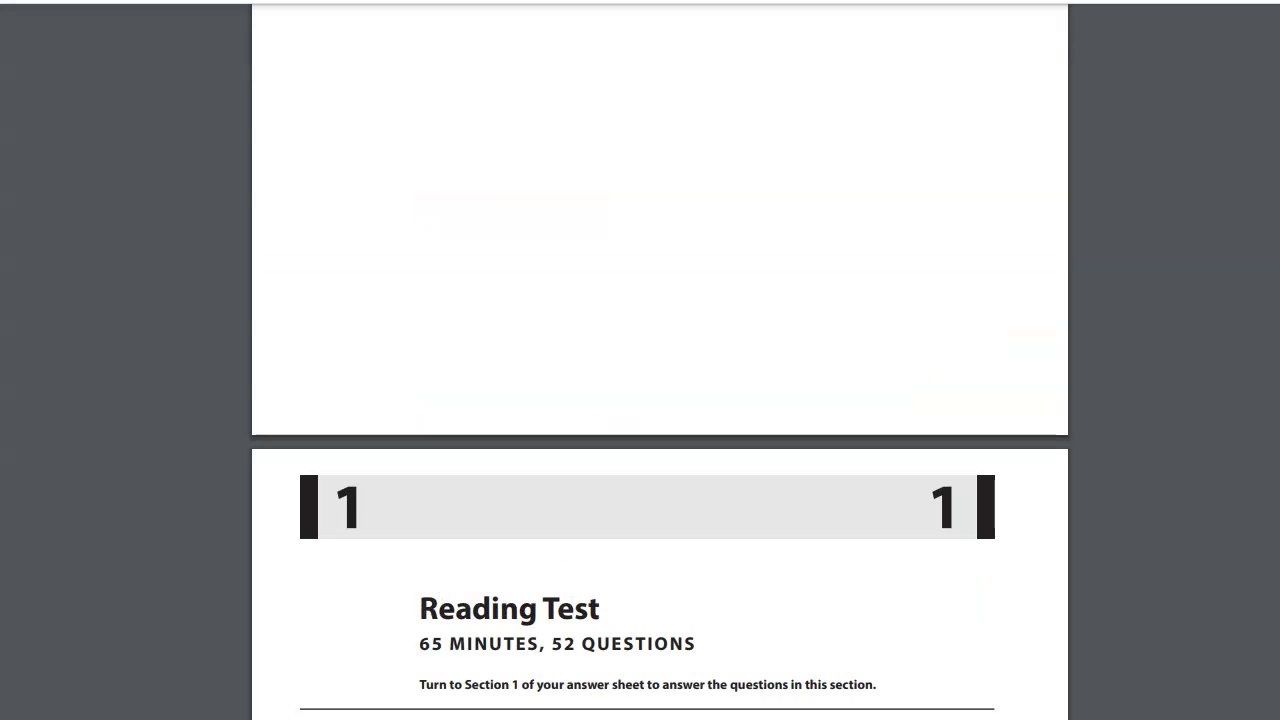
Step: Scroll through the Practice Test 1 PDF's Reading Test pages
scroll(660, 400, "down", 2)
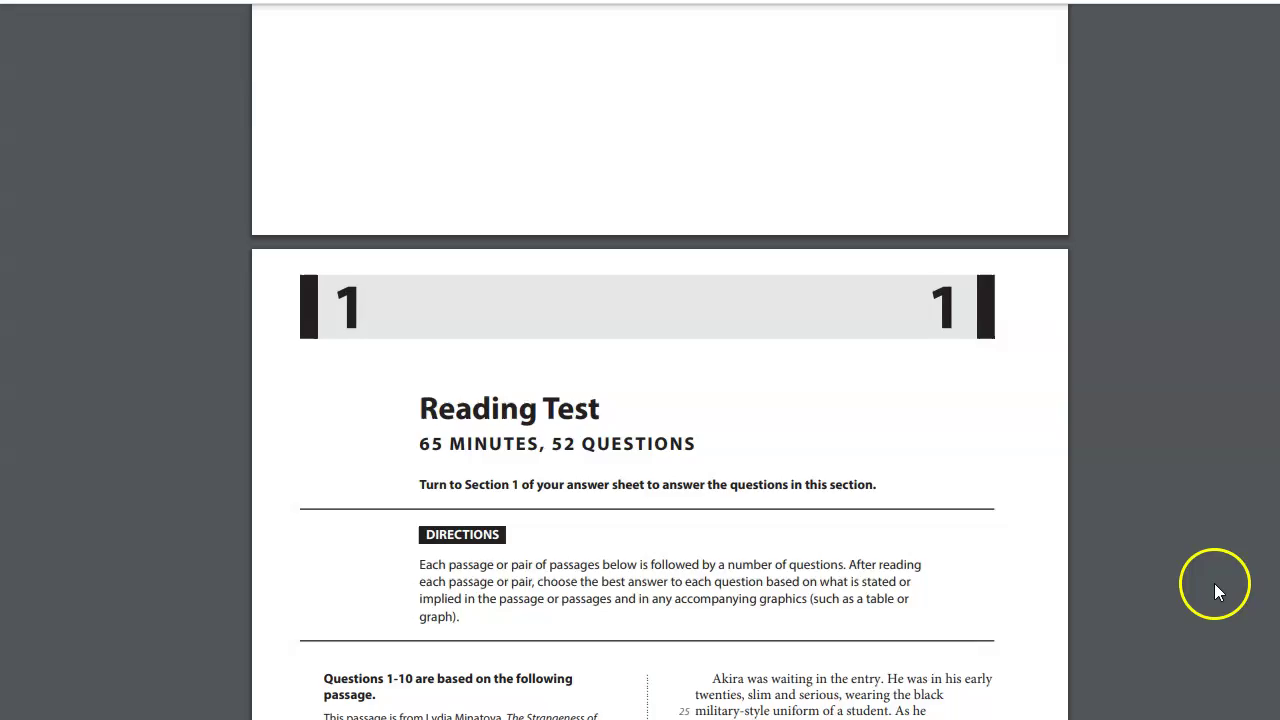
scroll(1214, 590, "down", 7)
scroll(1214, 595, "down", 12)
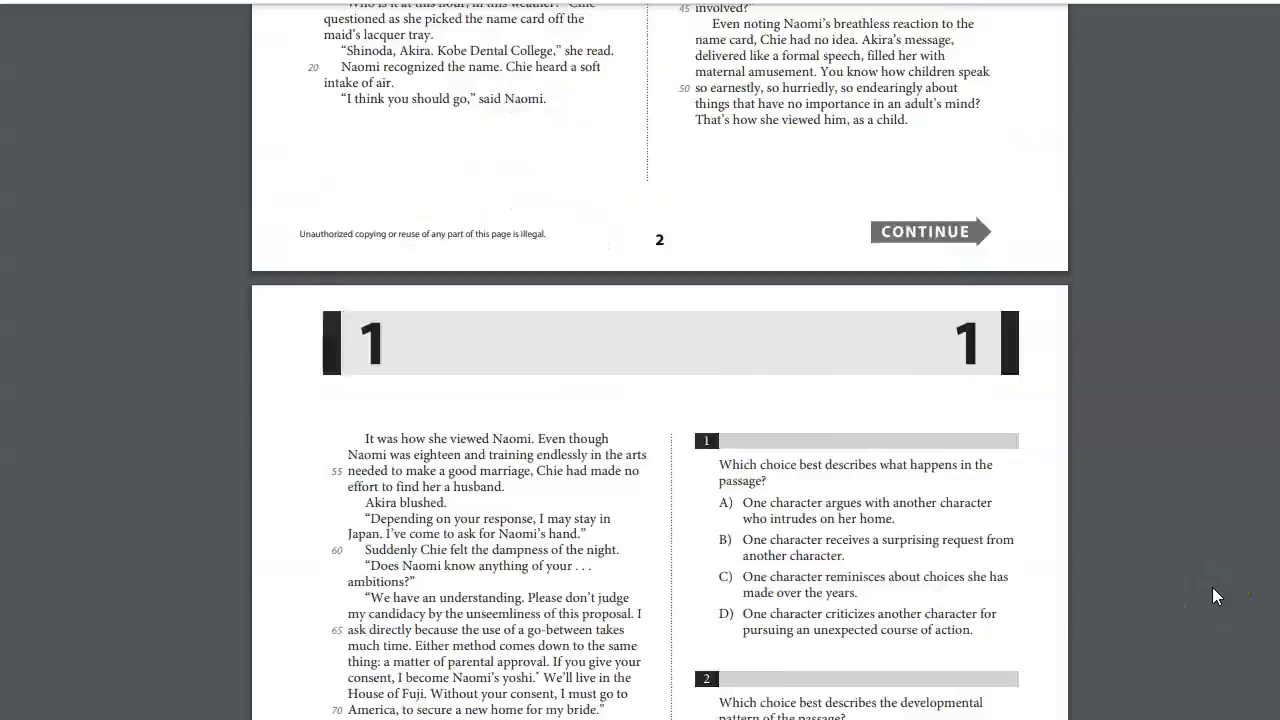
scroll(1224, 617, "down", 3)
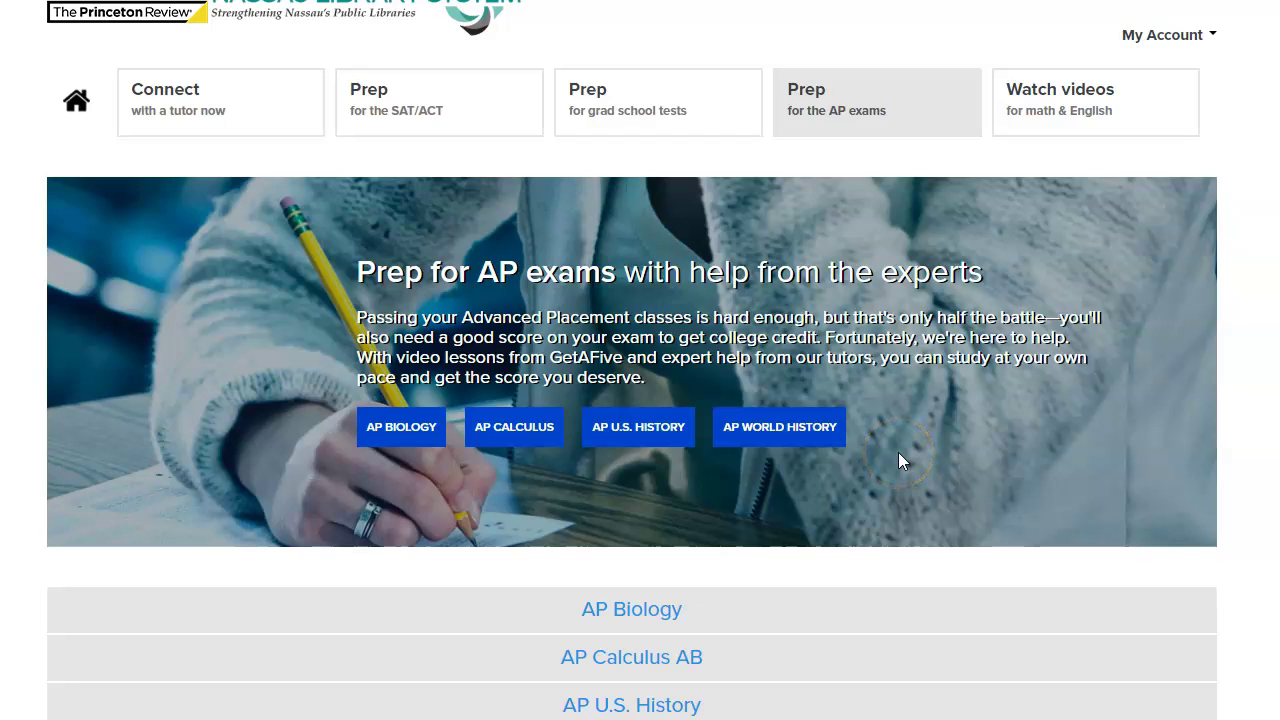
scroll(1234, 580, "down", 1)
scroll(1236, 580, "up", 1)
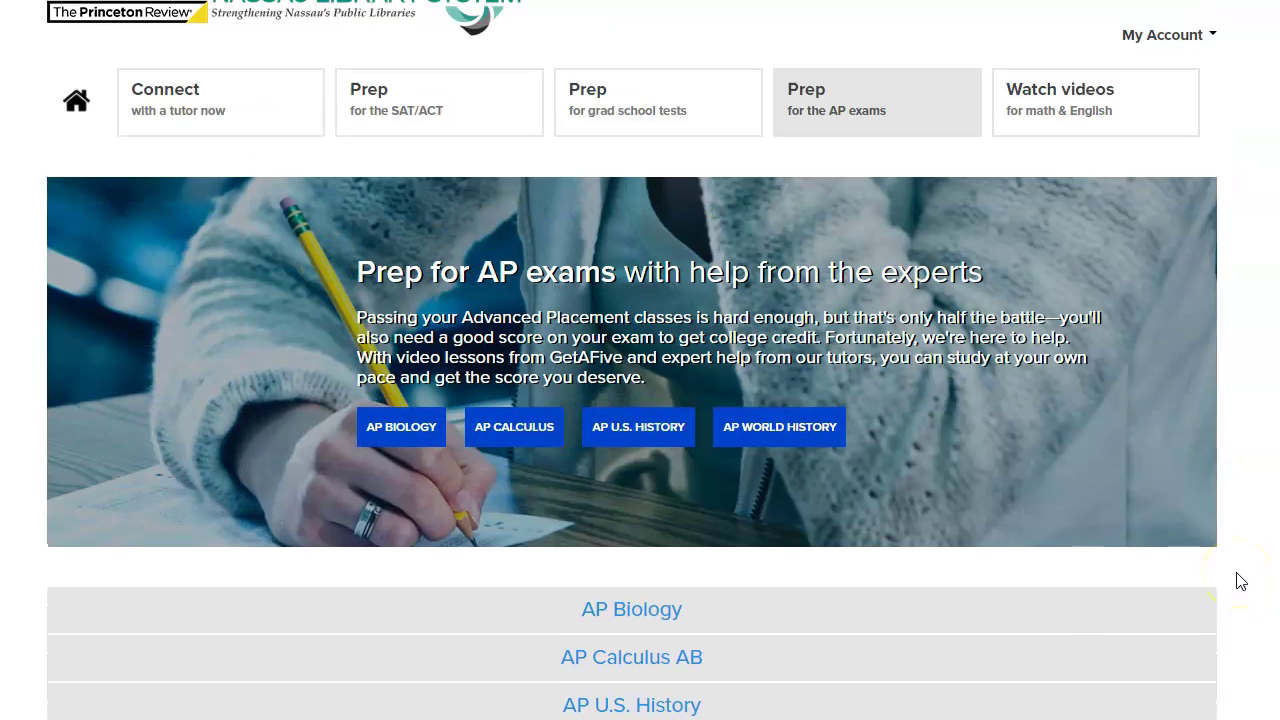